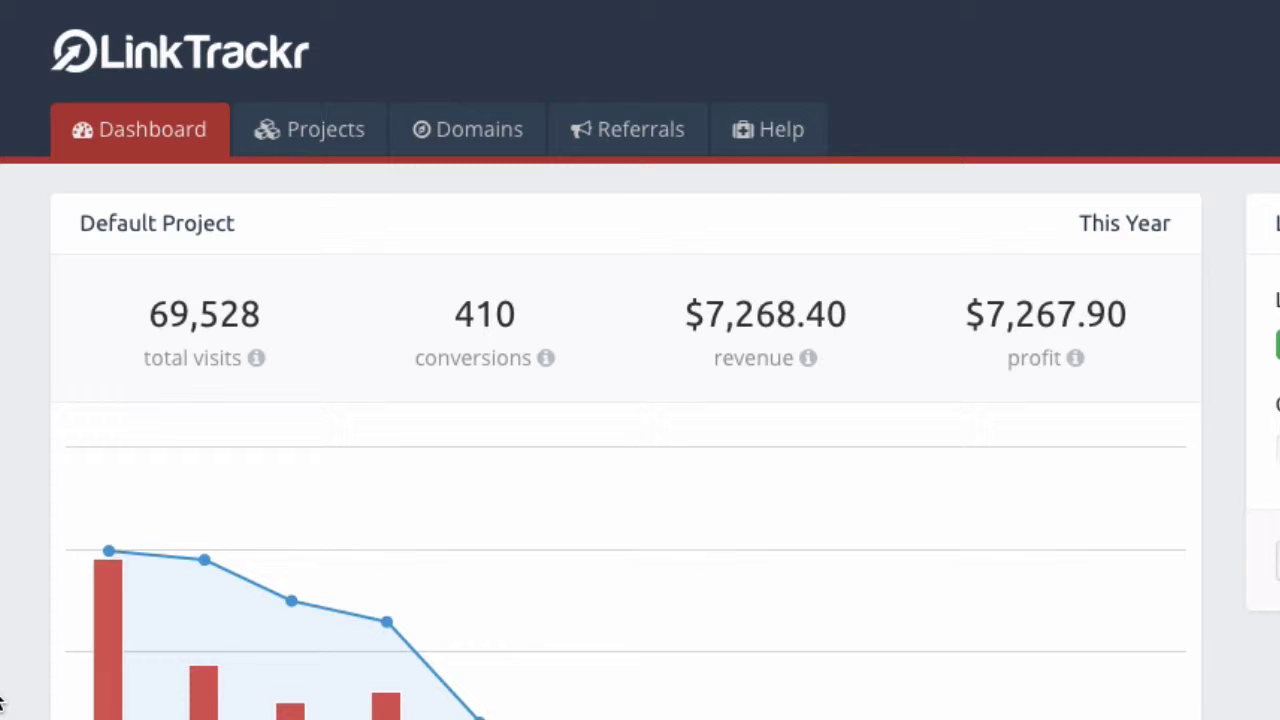
- Scroll the dashboard and glance at the account menu, then close it
scroll(2, 703, "down", 3)
scroll(2, 703, "up", 3)
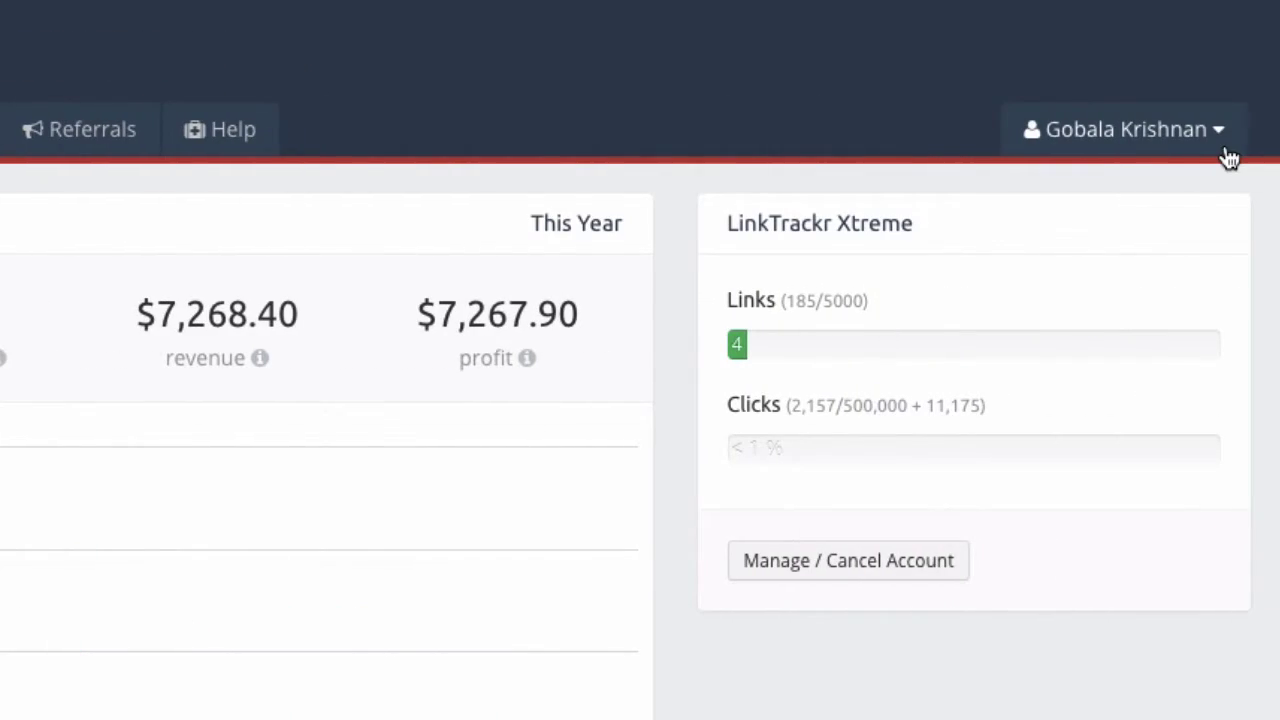
left_click(1192, 150)
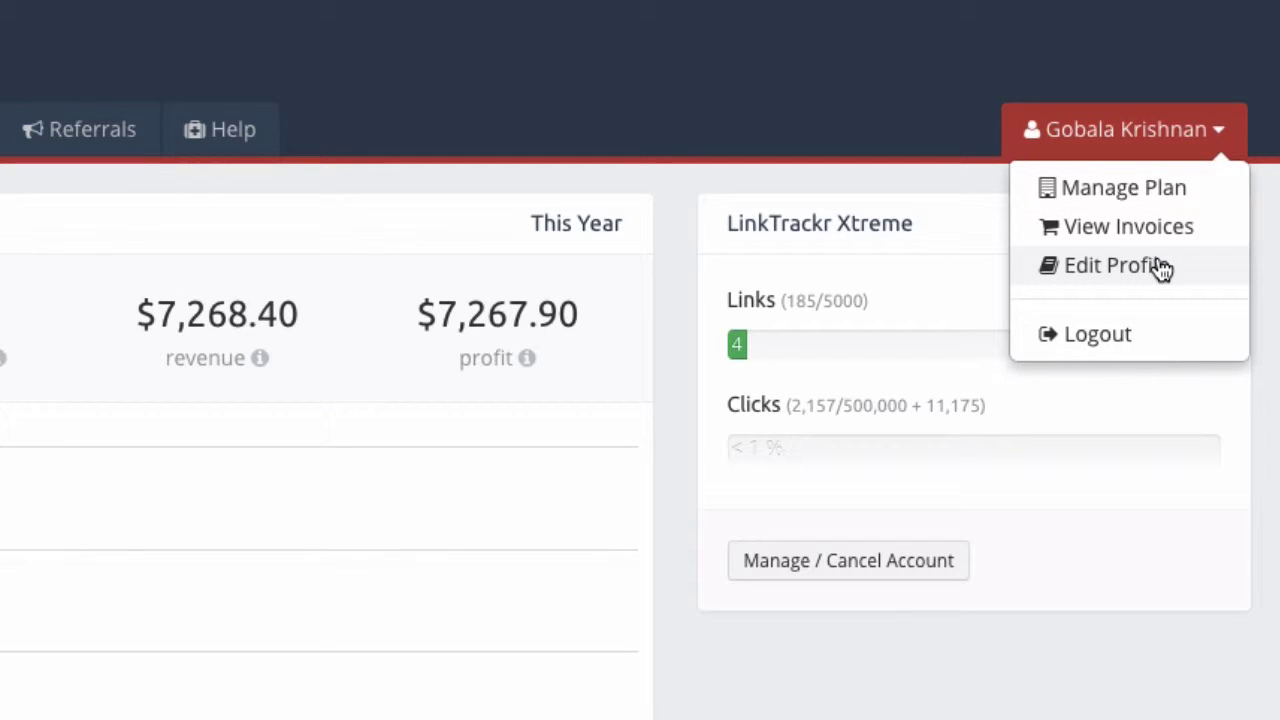
left_click(791, 314)
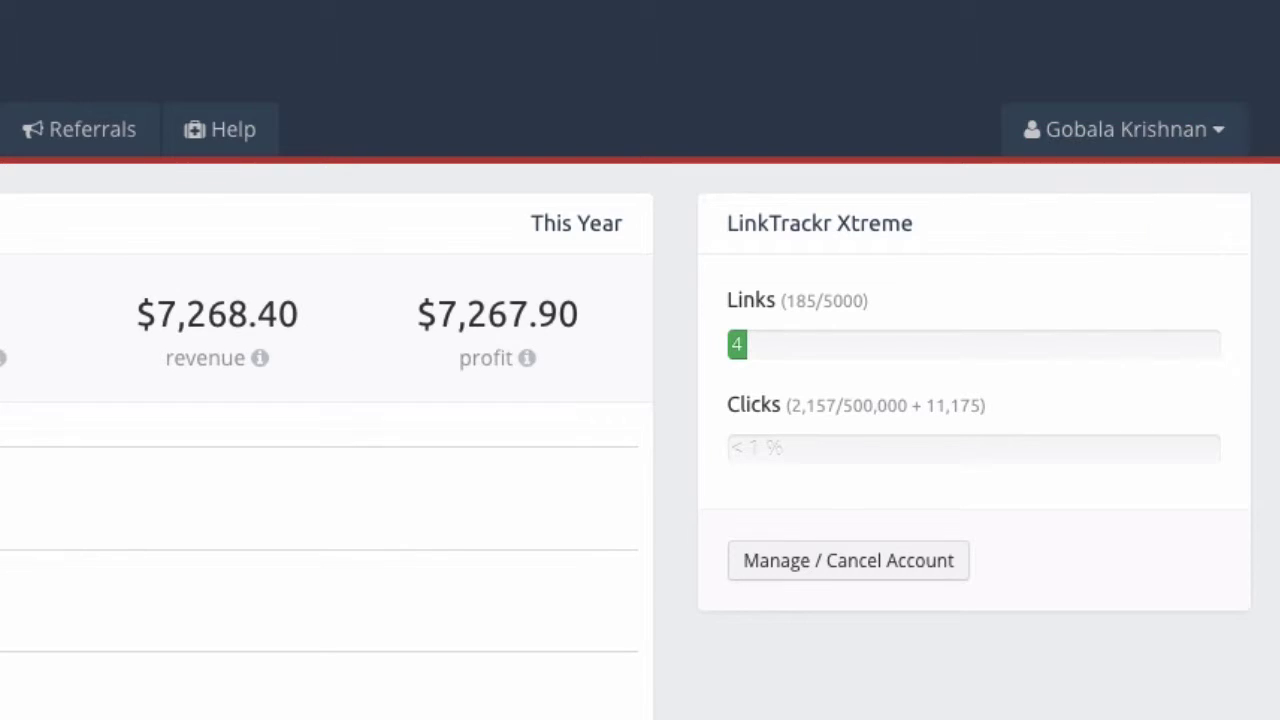
- Go to the Projects page listing Udemy Courses and Default Project
scroll(8, 283, "down", 4)
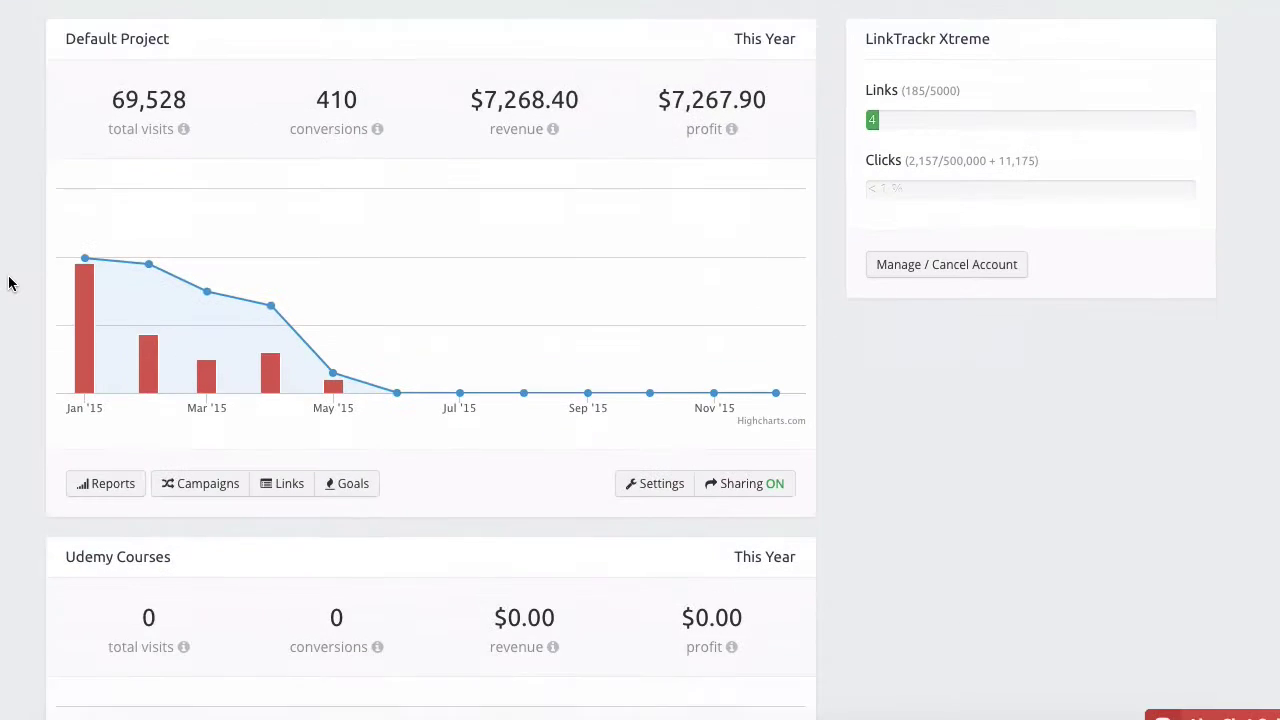
scroll(8, 283, "up", 4)
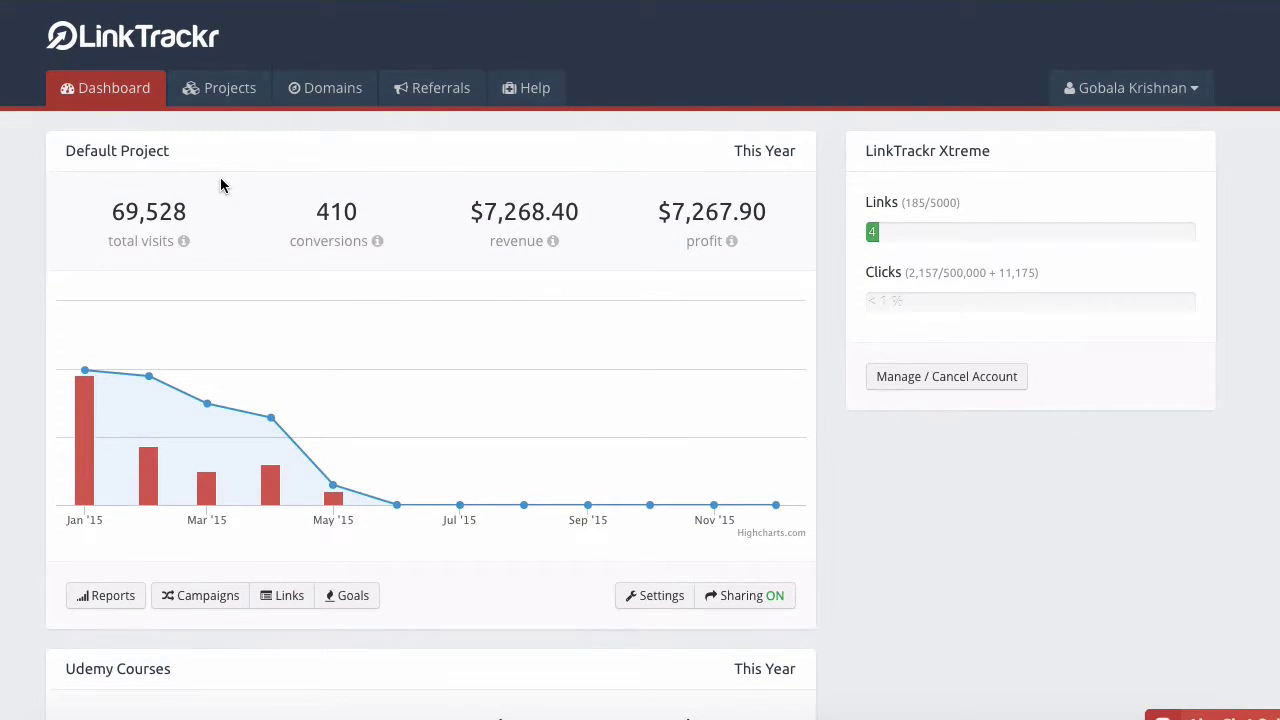
left_click(222, 104)
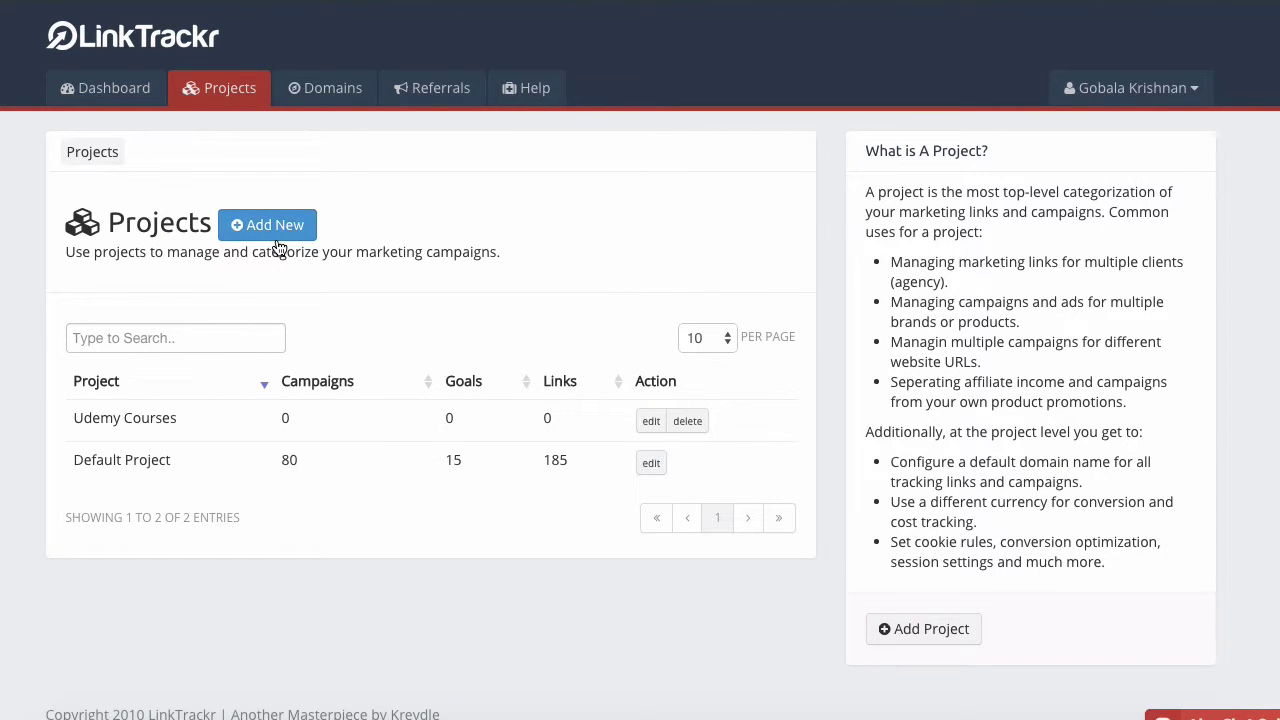
- Review the default, script and CNAME domains, then move on to the Referrals page
left_click(333, 96)
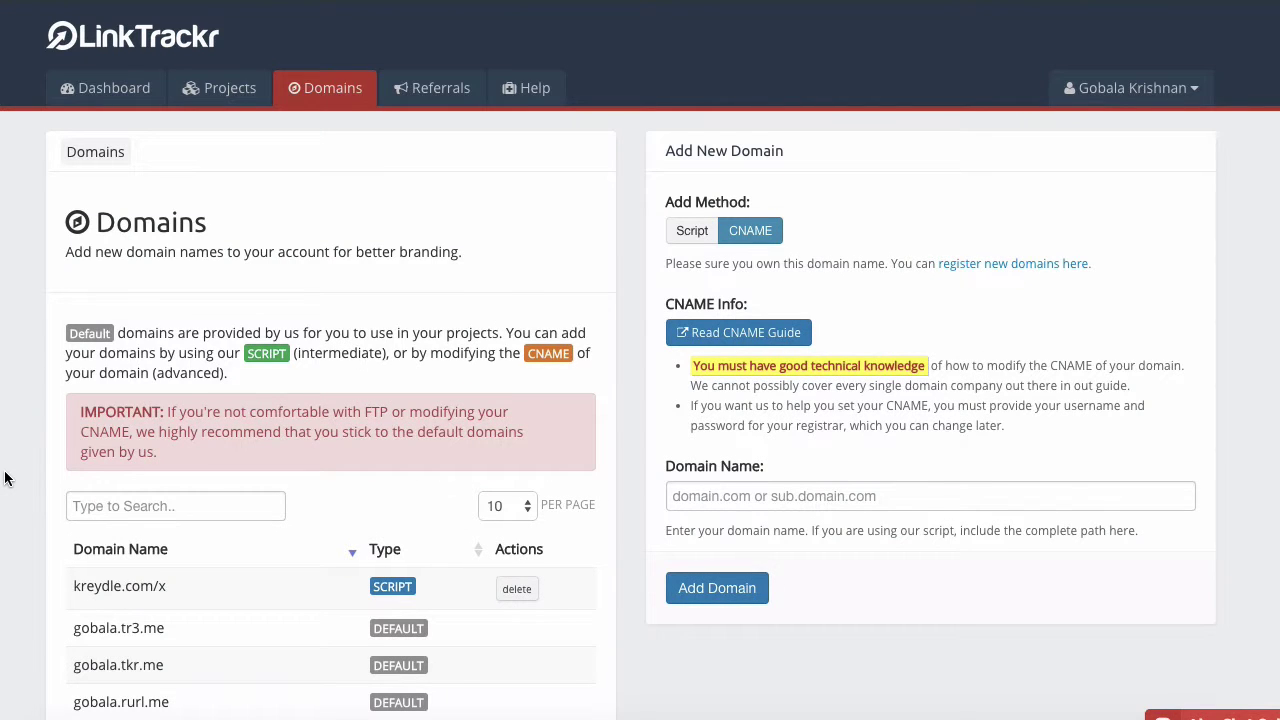
scroll(5, 480, "down", 1)
scroll(5, 480, "down", 1)
scroll(5, 480, "up", 1)
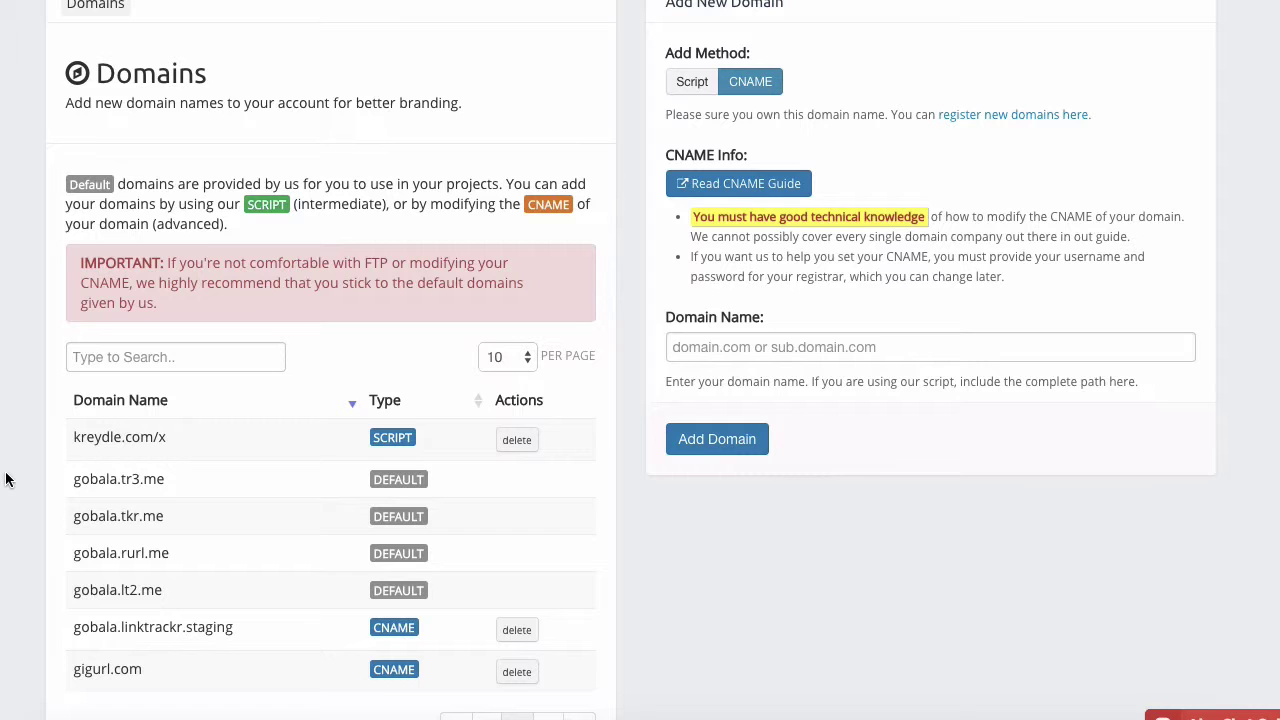
scroll(5, 480, "up", 1)
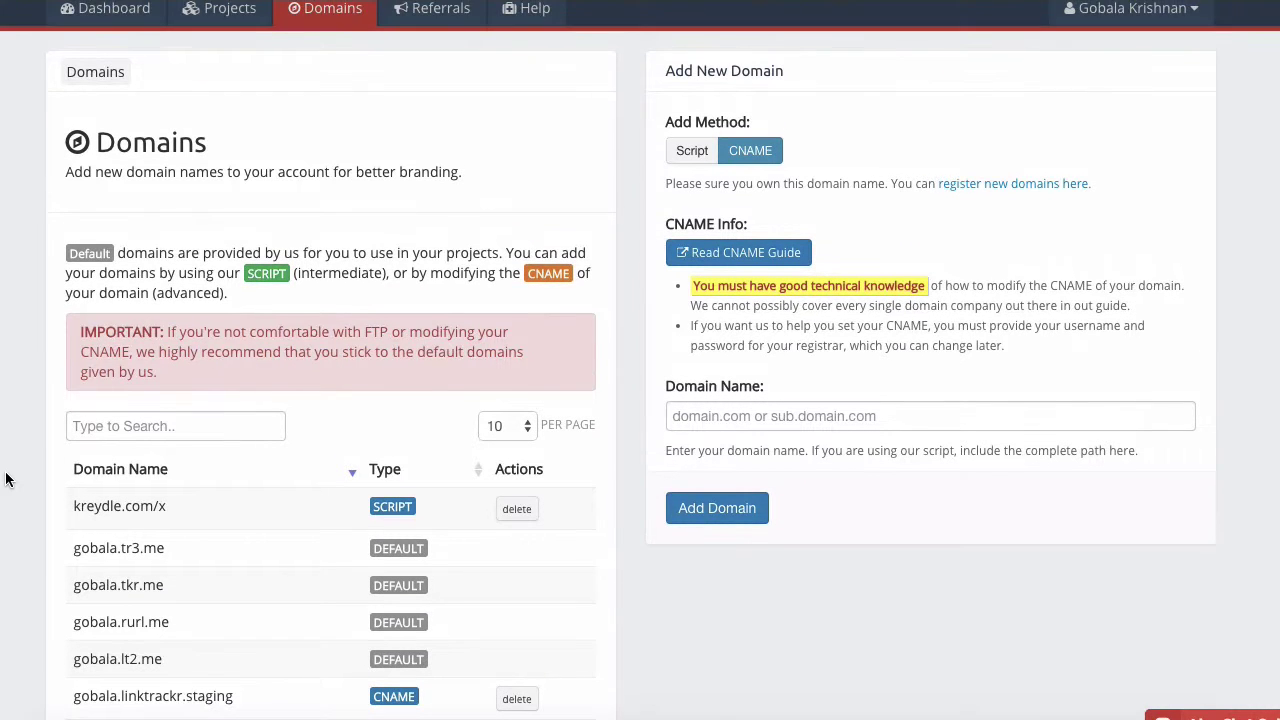
scroll(5, 480, "up", 1)
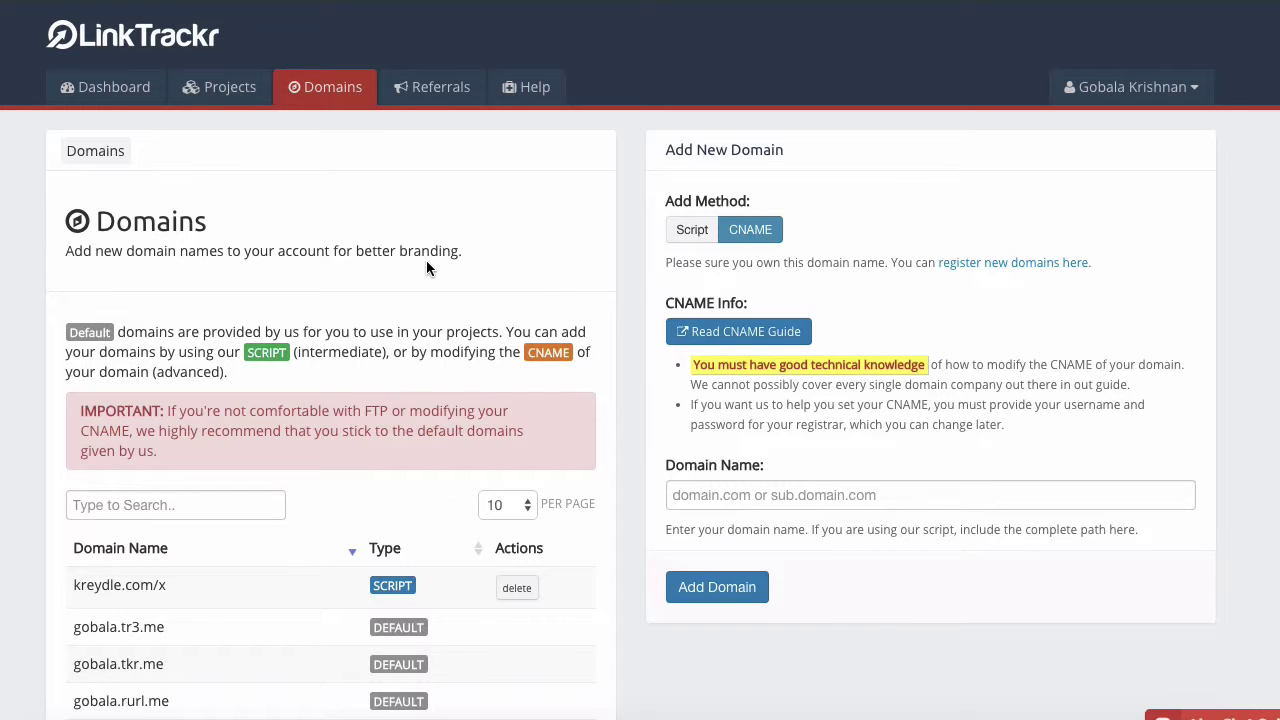
left_click(435, 100)
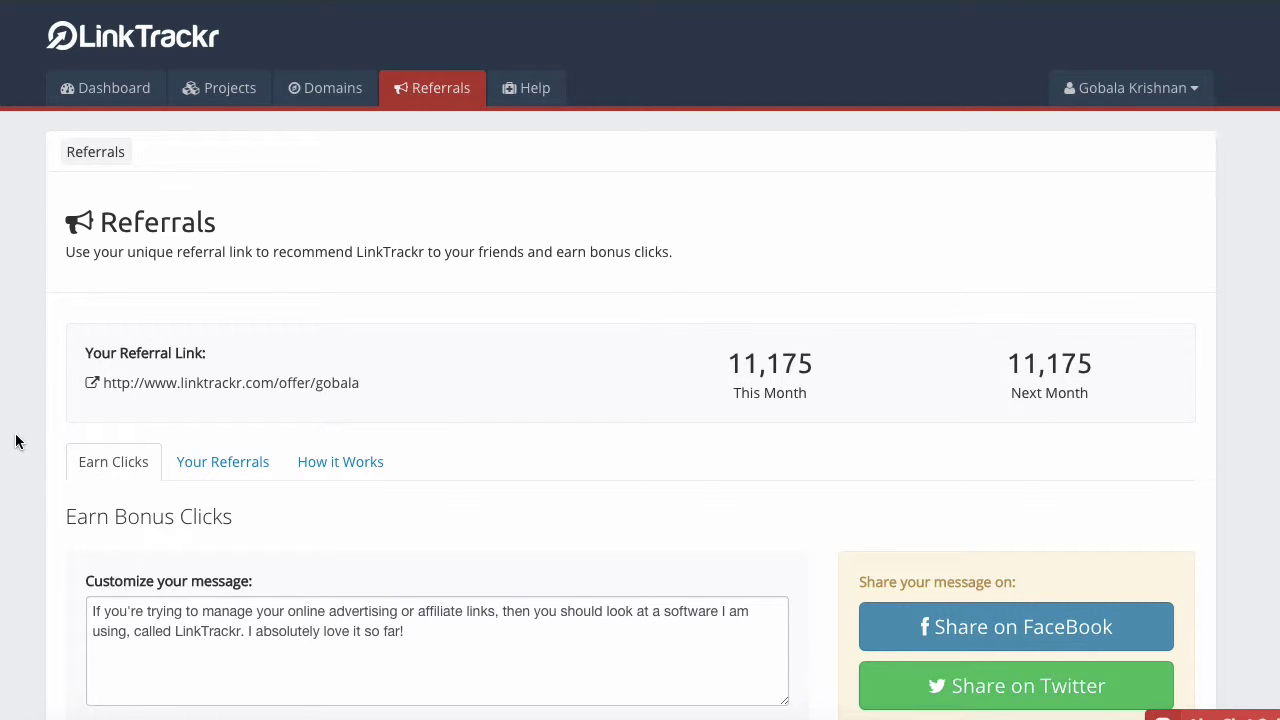
- Scroll through the referral link and its 11,175 clicks statistics
scroll(15, 441, "down", 2)
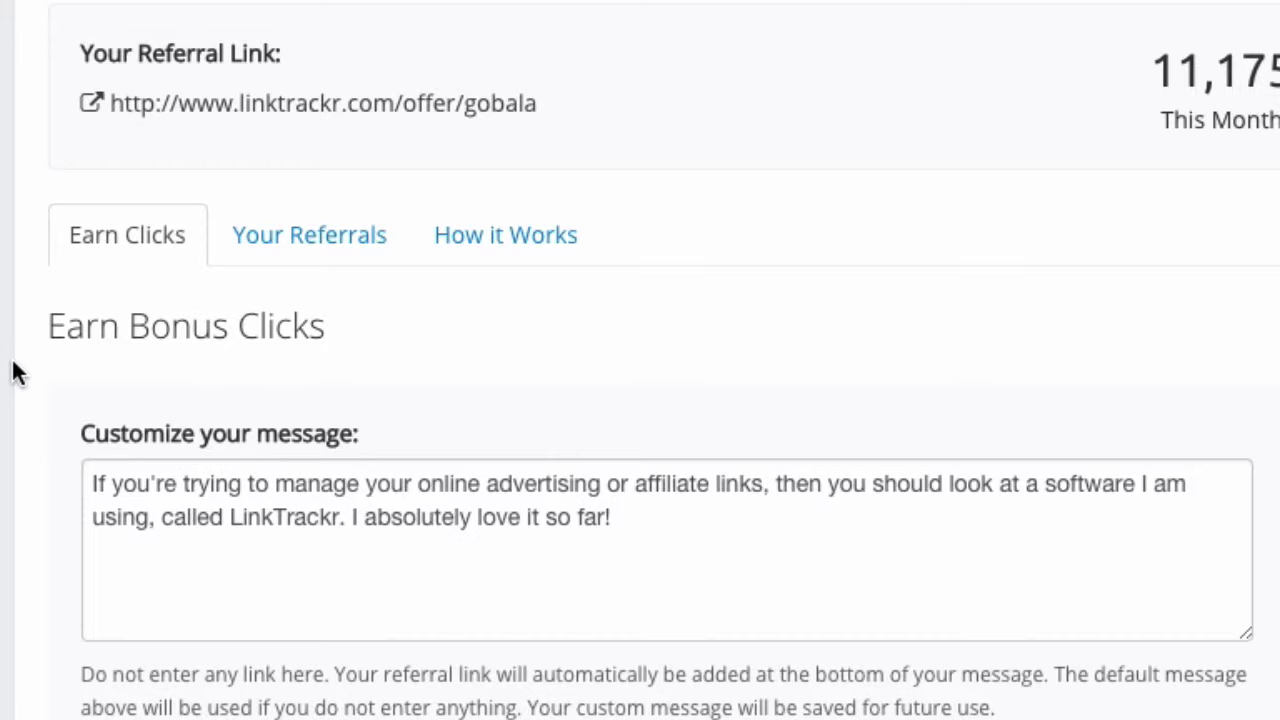
scroll(640, 400, "down", 5)
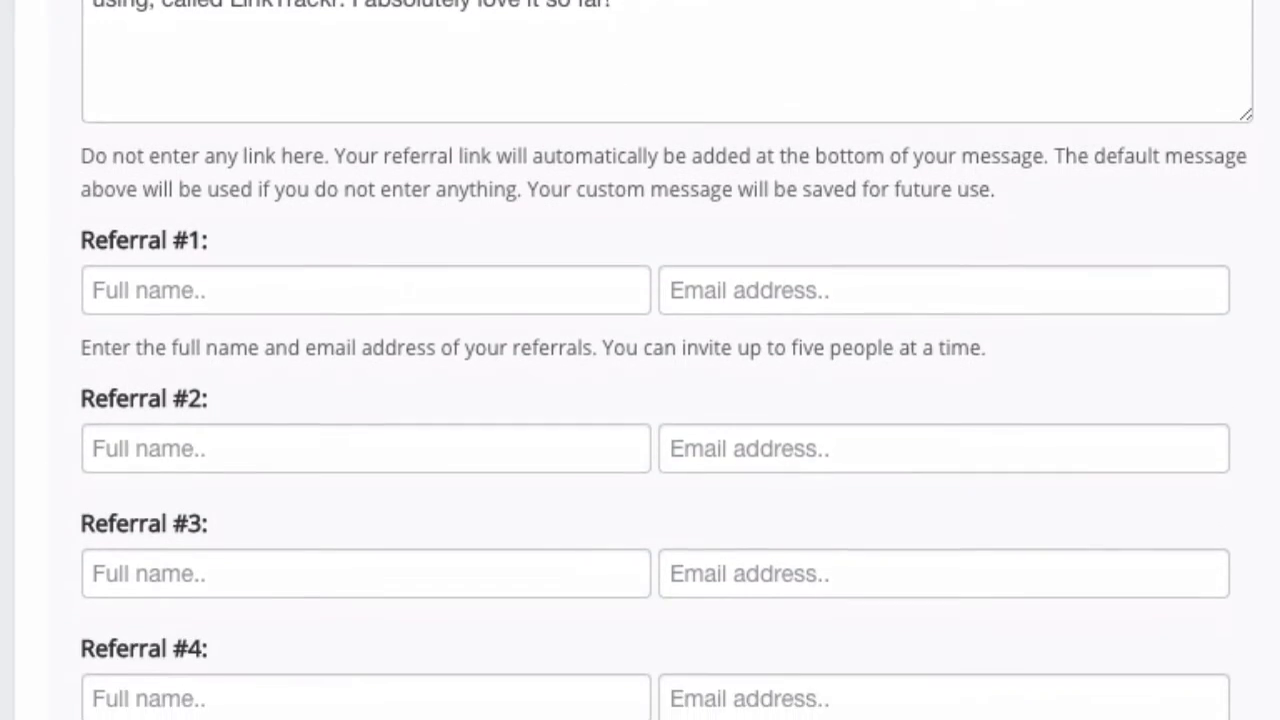
scroll(640, 400, "up", 7)
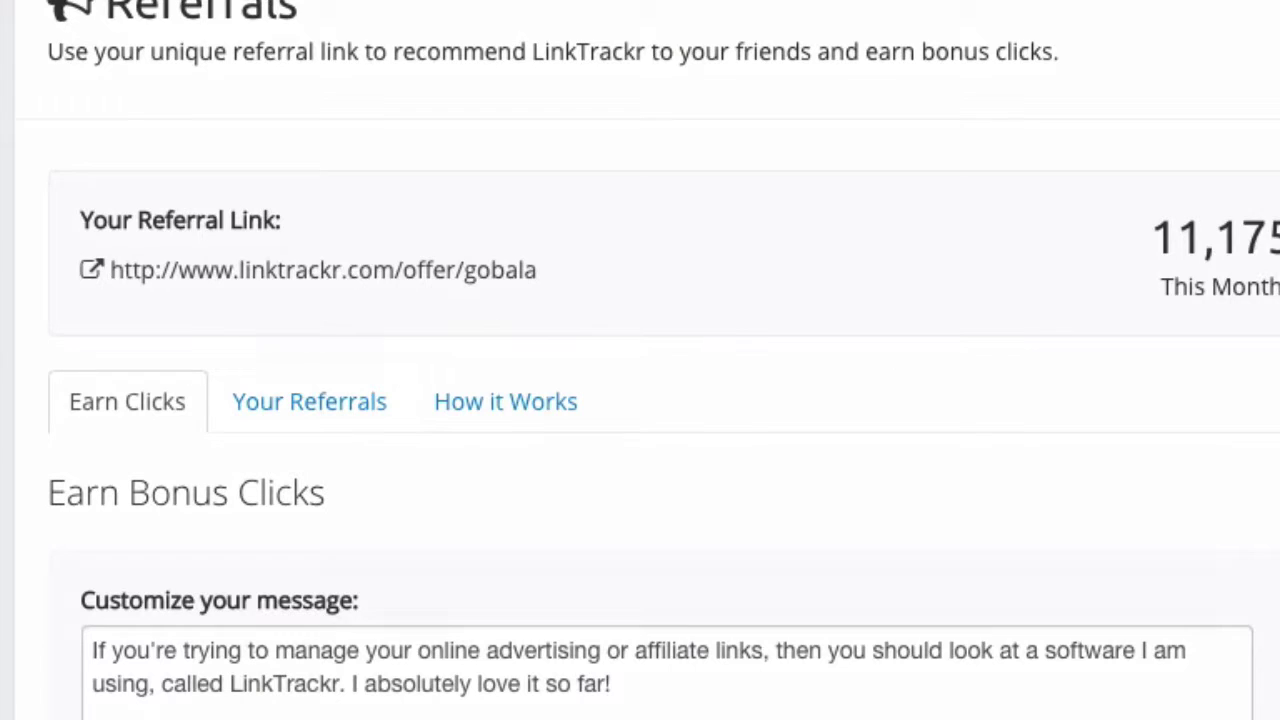
- Read how the referral program works, then open the Help Tutorials page
left_click(510, 405)
scroll(55, 540, "down", 1)
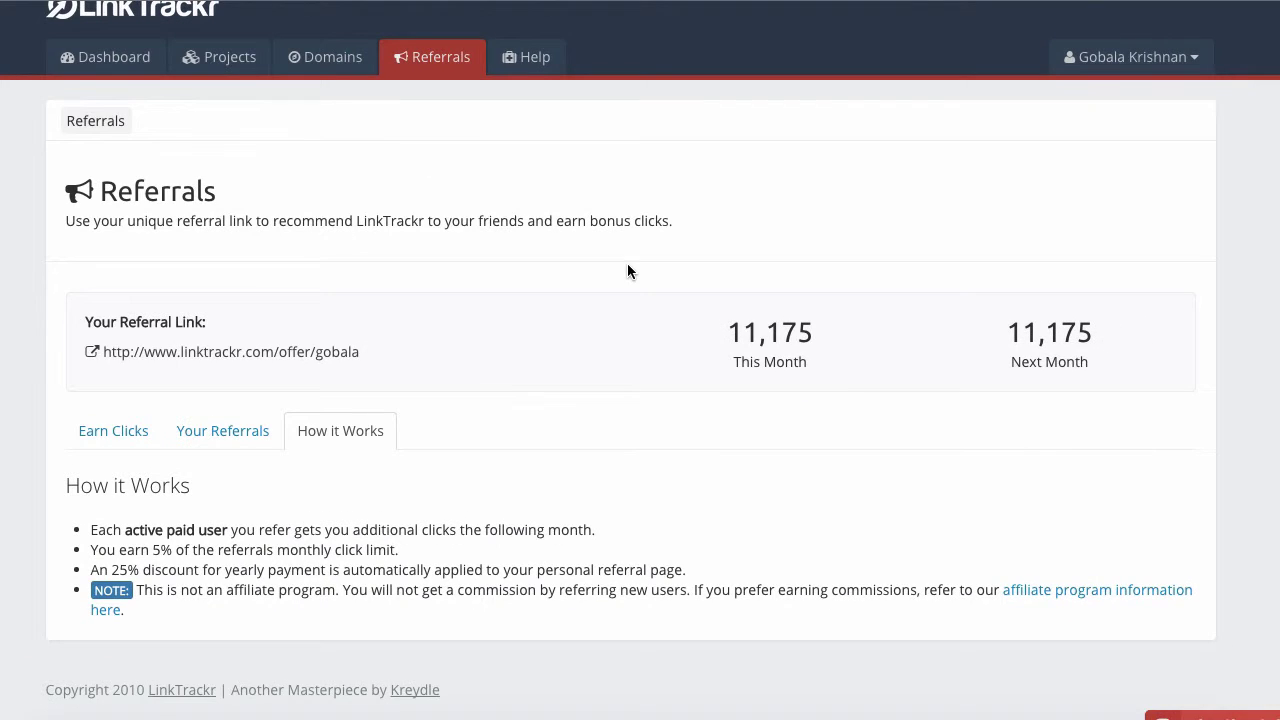
left_click(540, 92)
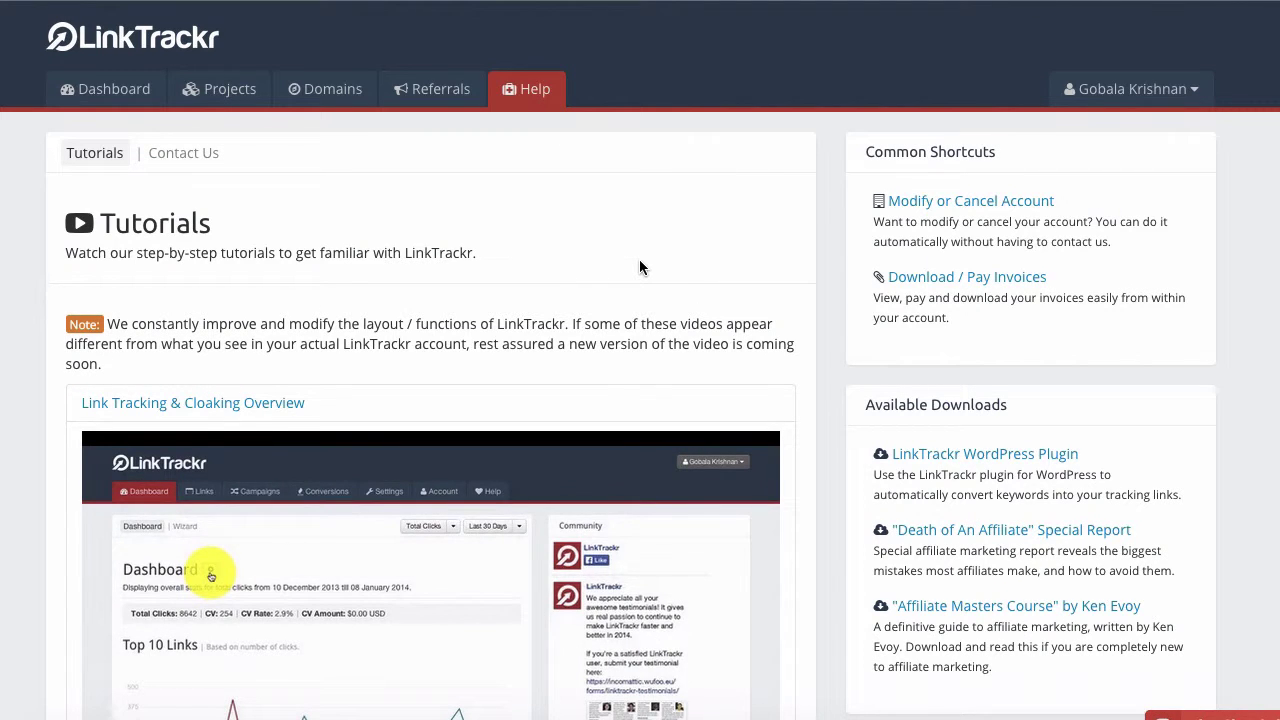
- View the account plans and pricing page from the account menu
left_click(1197, 92)
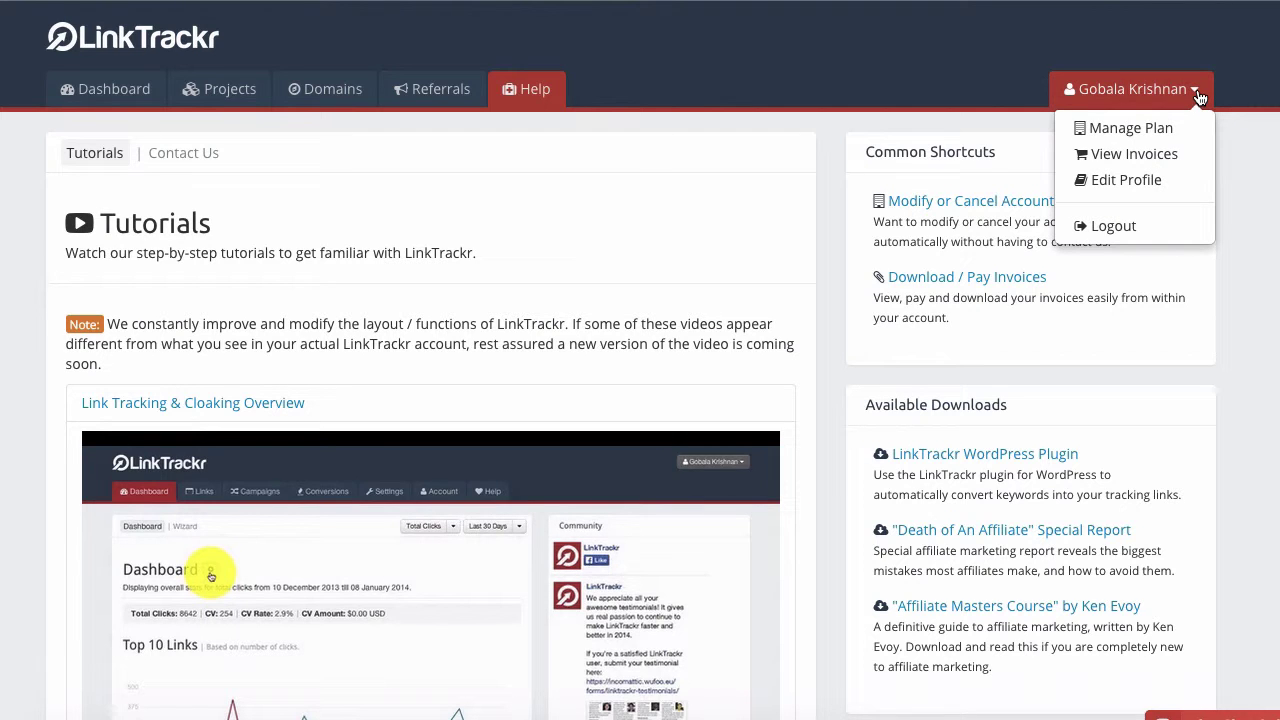
left_click(1157, 129)
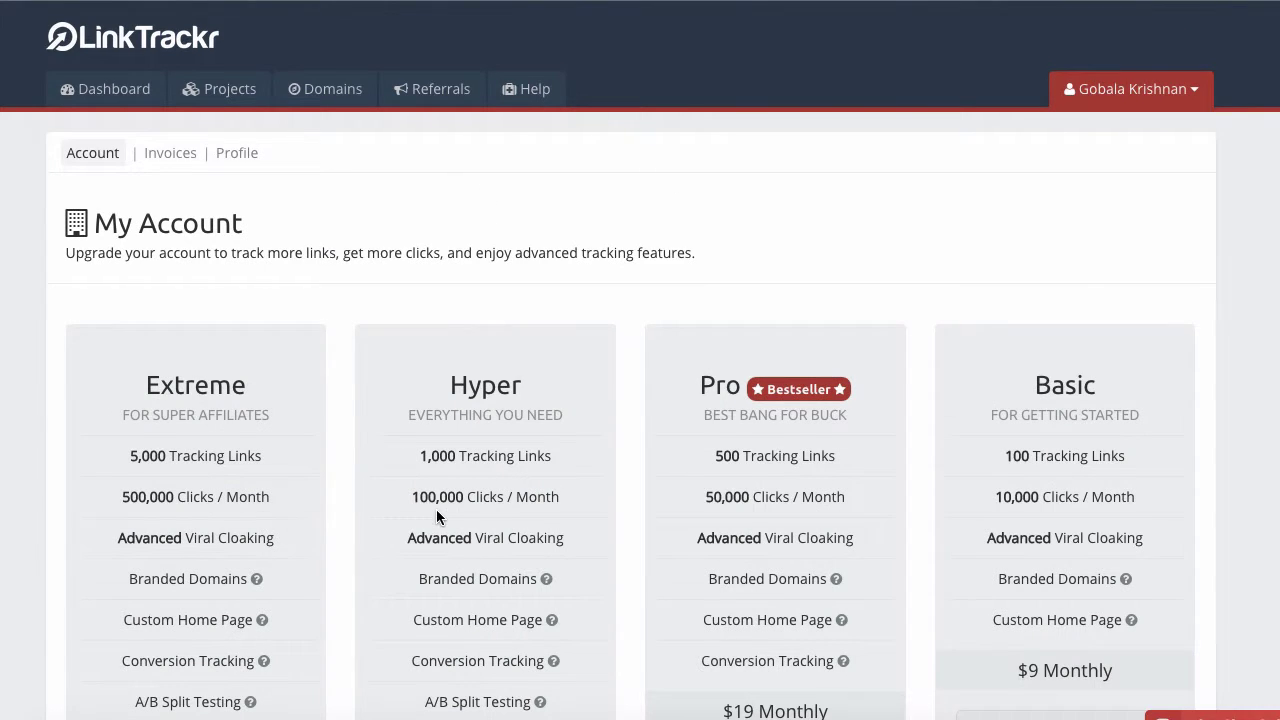
scroll(436, 509, "down", 3)
scroll(436, 510, "down", 2)
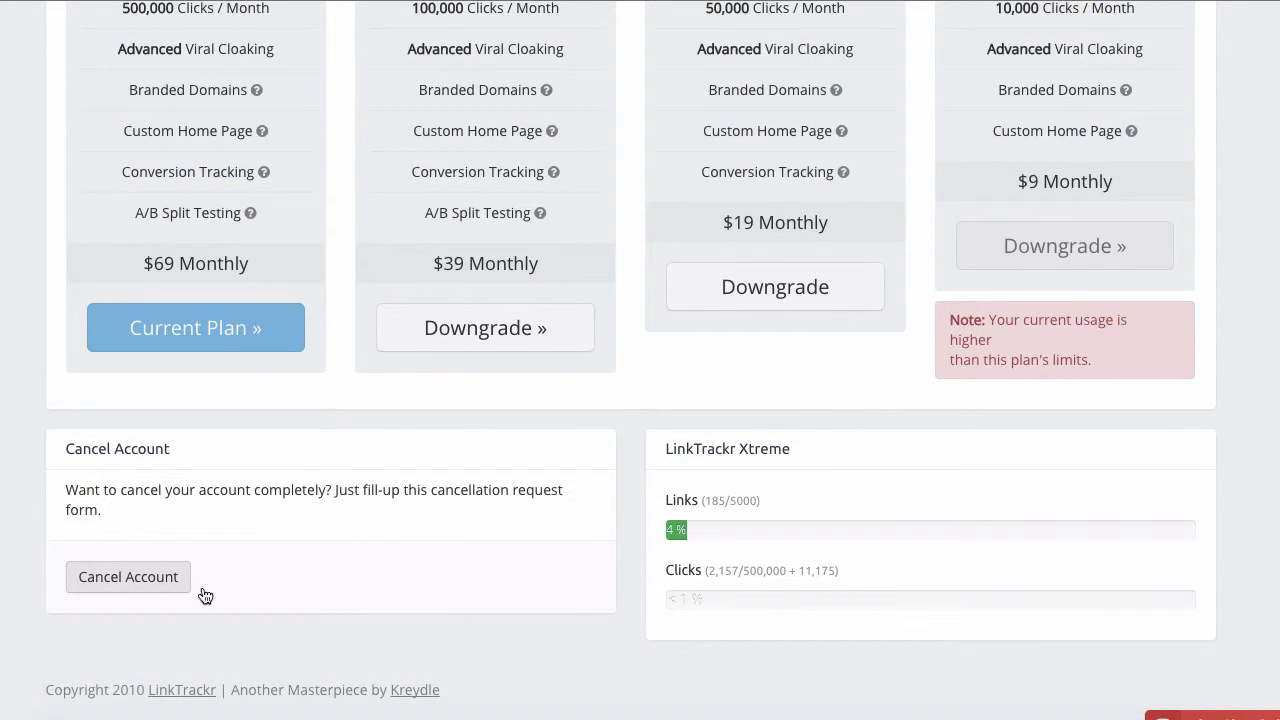
key("Home")
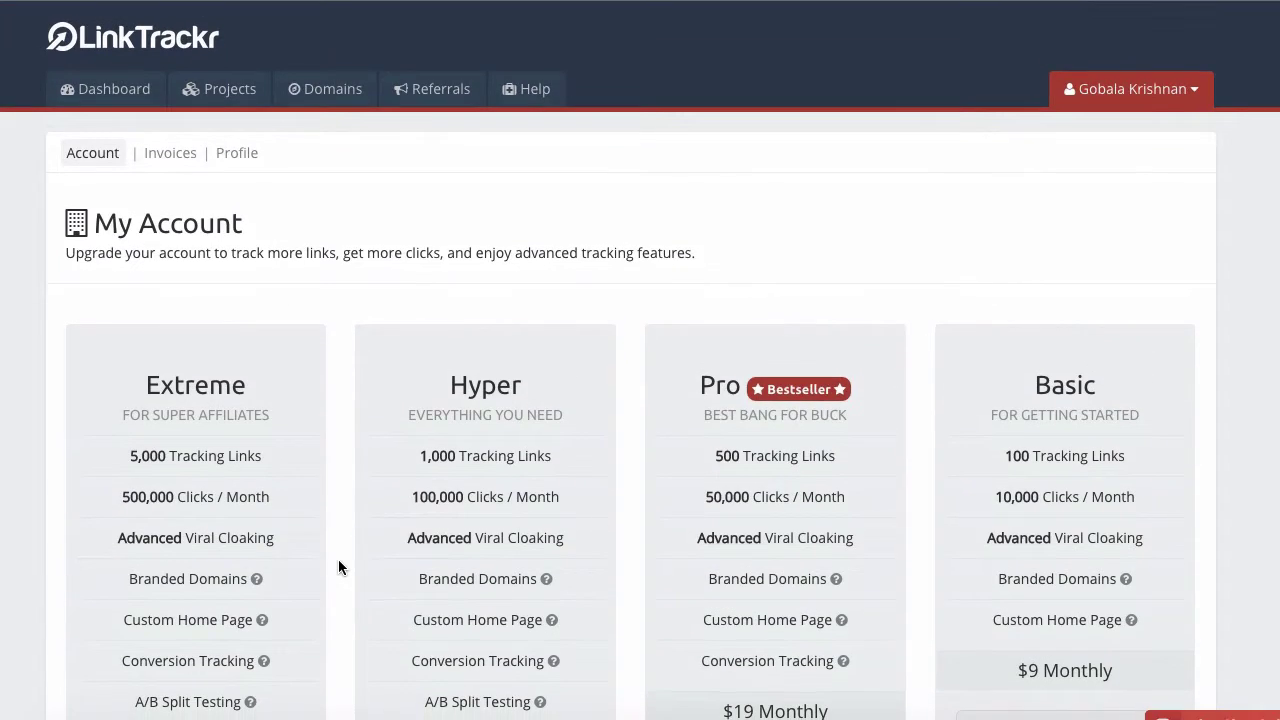
- Check the invoices list, then return to the Dashboard
left_click(1194, 91)
left_click(1140, 154)
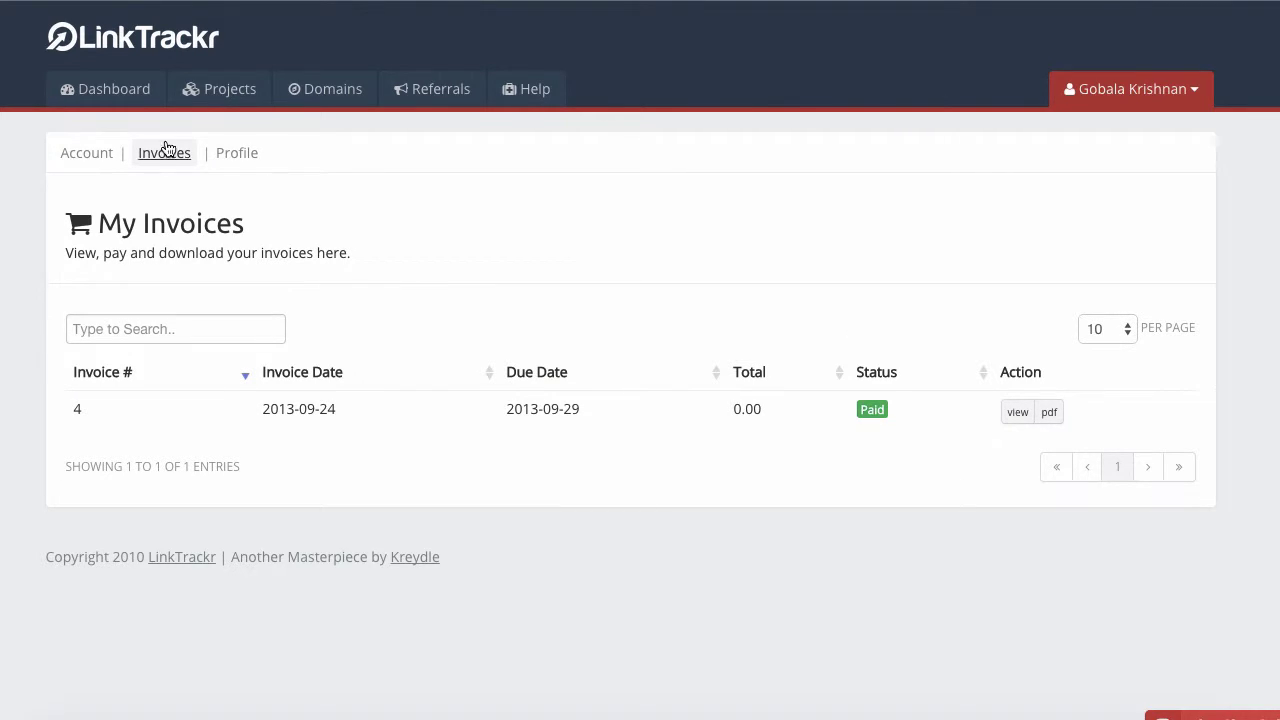
left_click(136, 104)
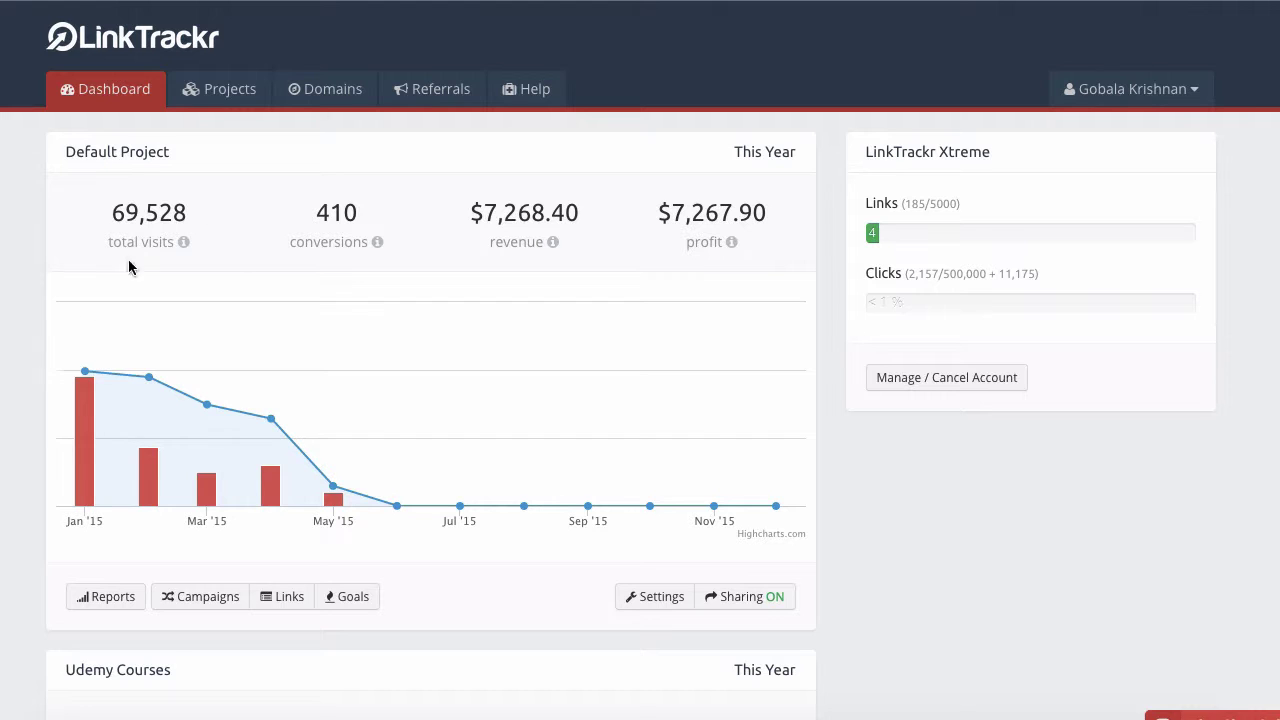
- Open Default Project's 2015 Reports Overview from under its dashboard chart
scroll(29, 543, "down", 1)
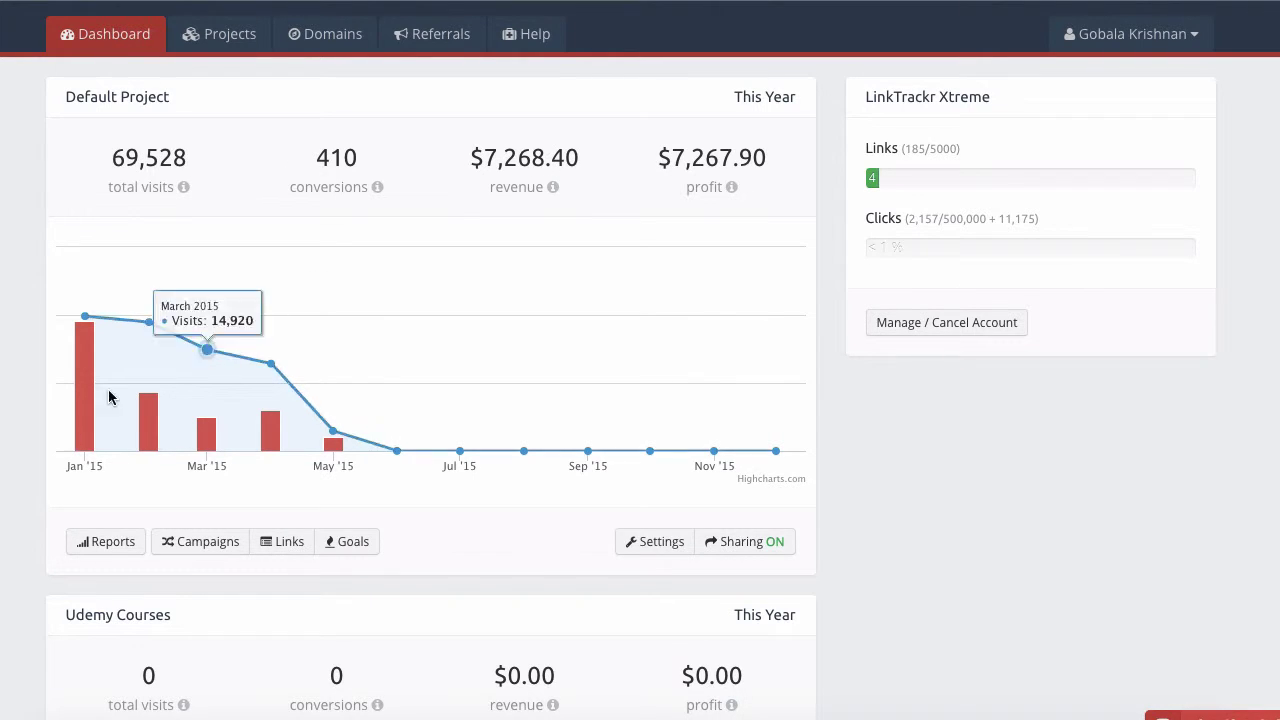
scroll(43, 500, "down", 2)
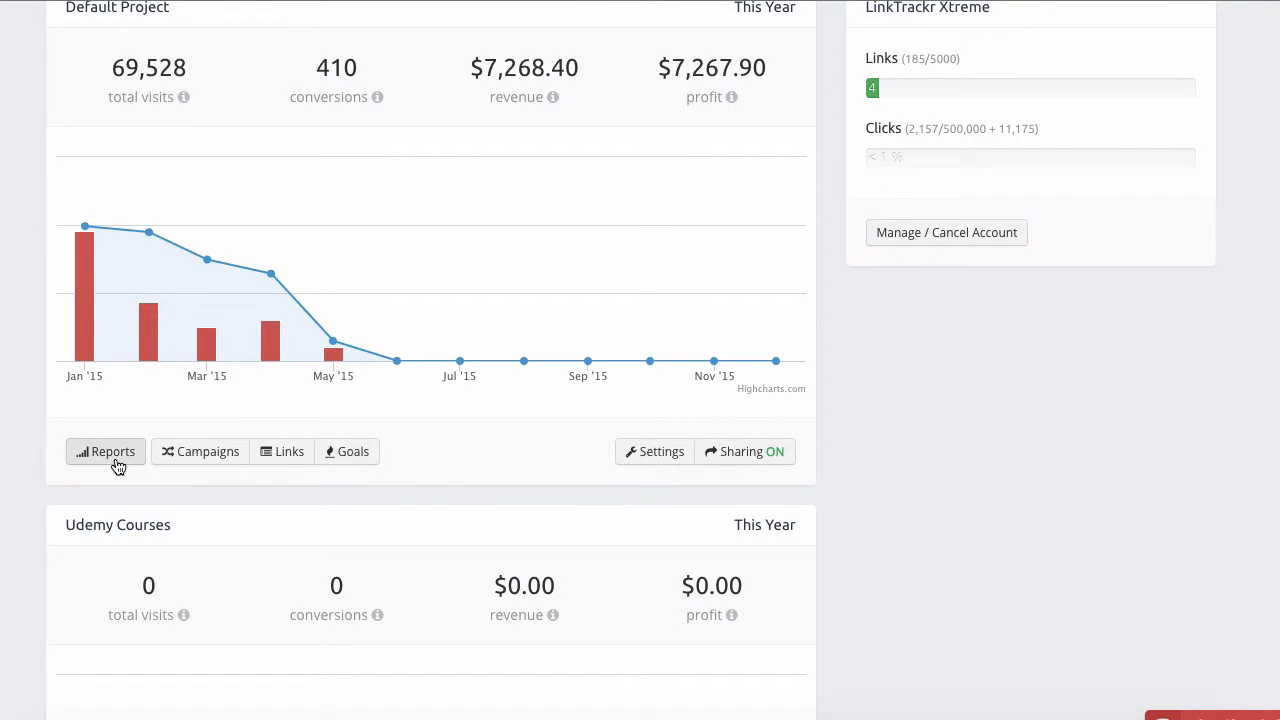
left_click(113, 455)
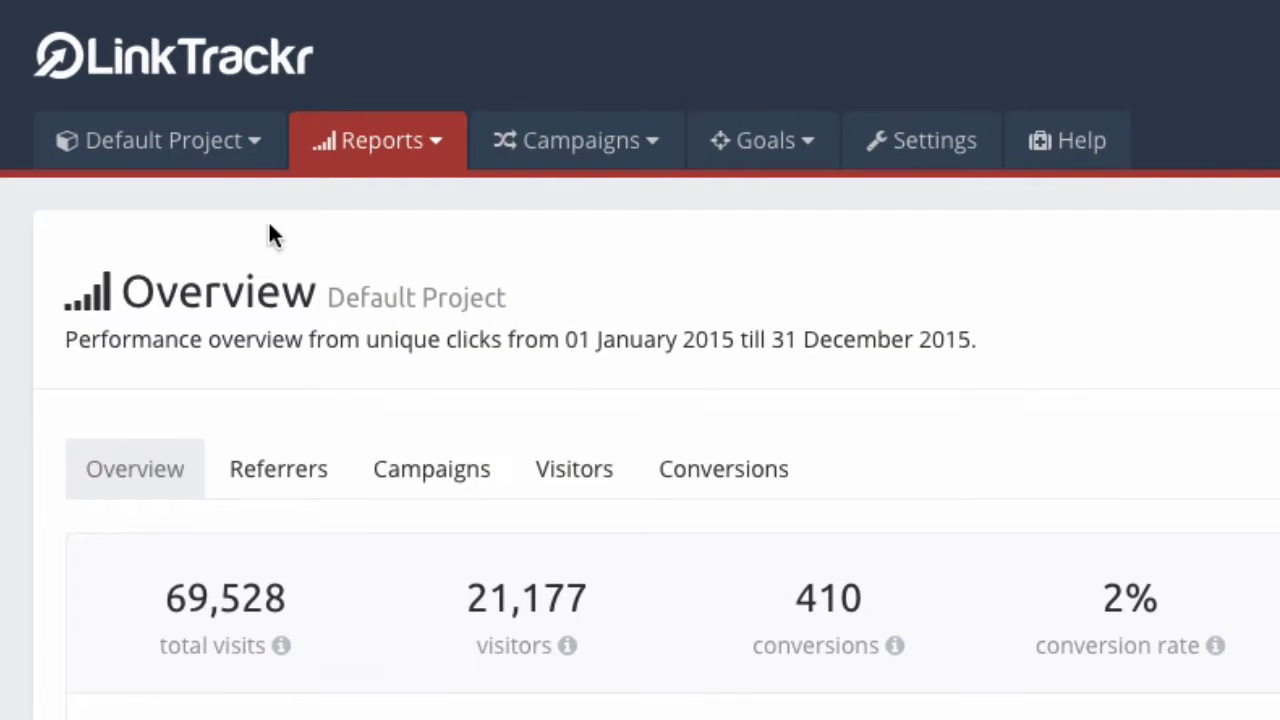
left_click(229, 137)
left_click(203, 203)
scroll(640, 400, "down", 4)
scroll(640, 400, "up", 4)
left_click(667, 160)
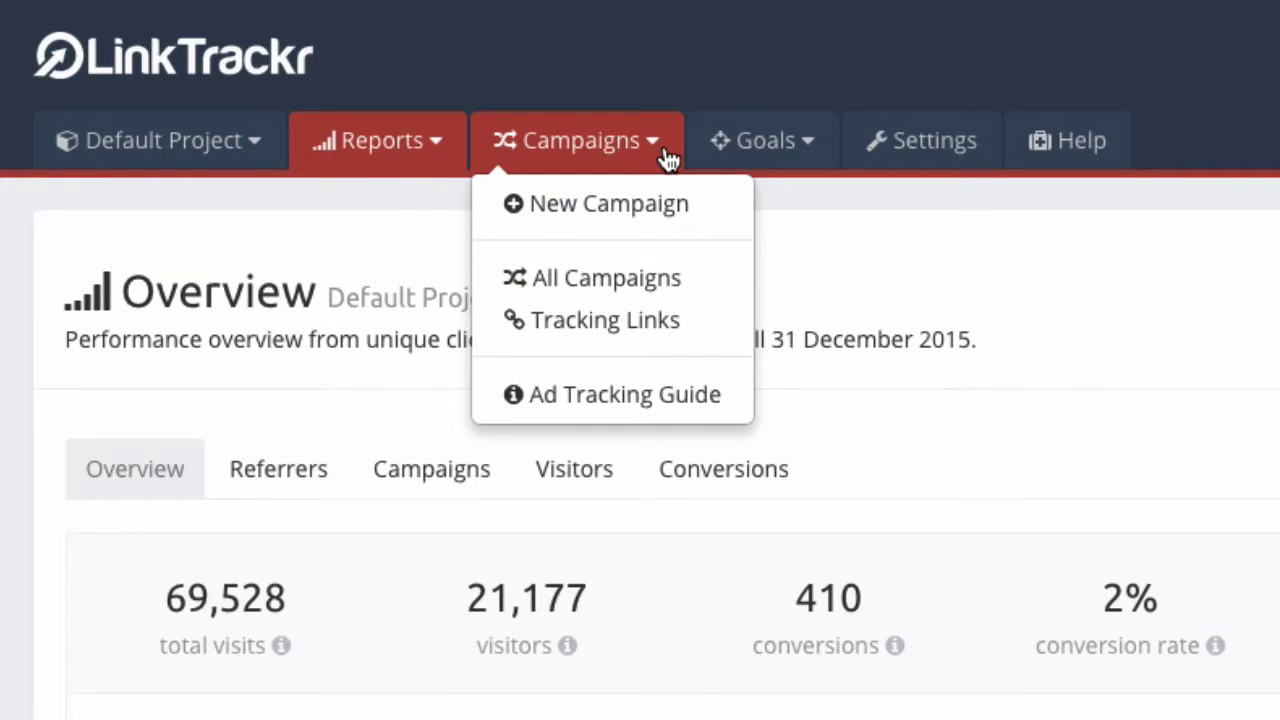
left_click(770, 160)
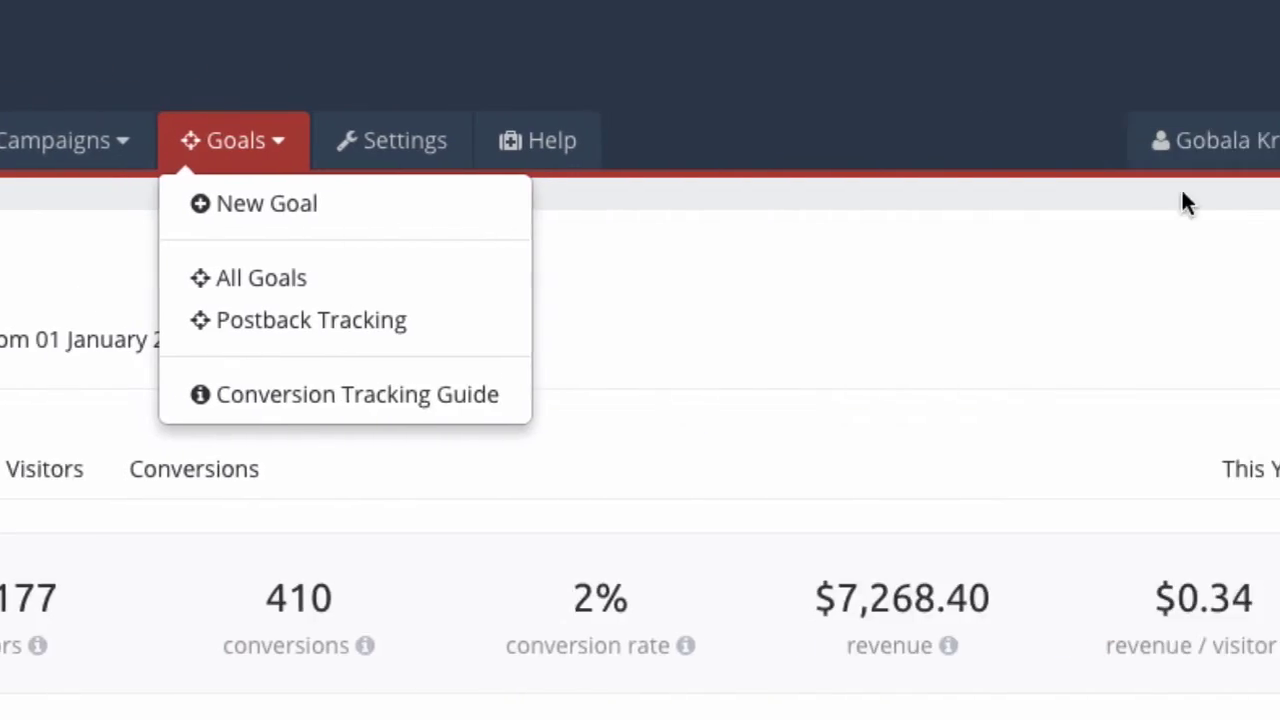
left_click(1279, 335)
left_click(1206, 162)
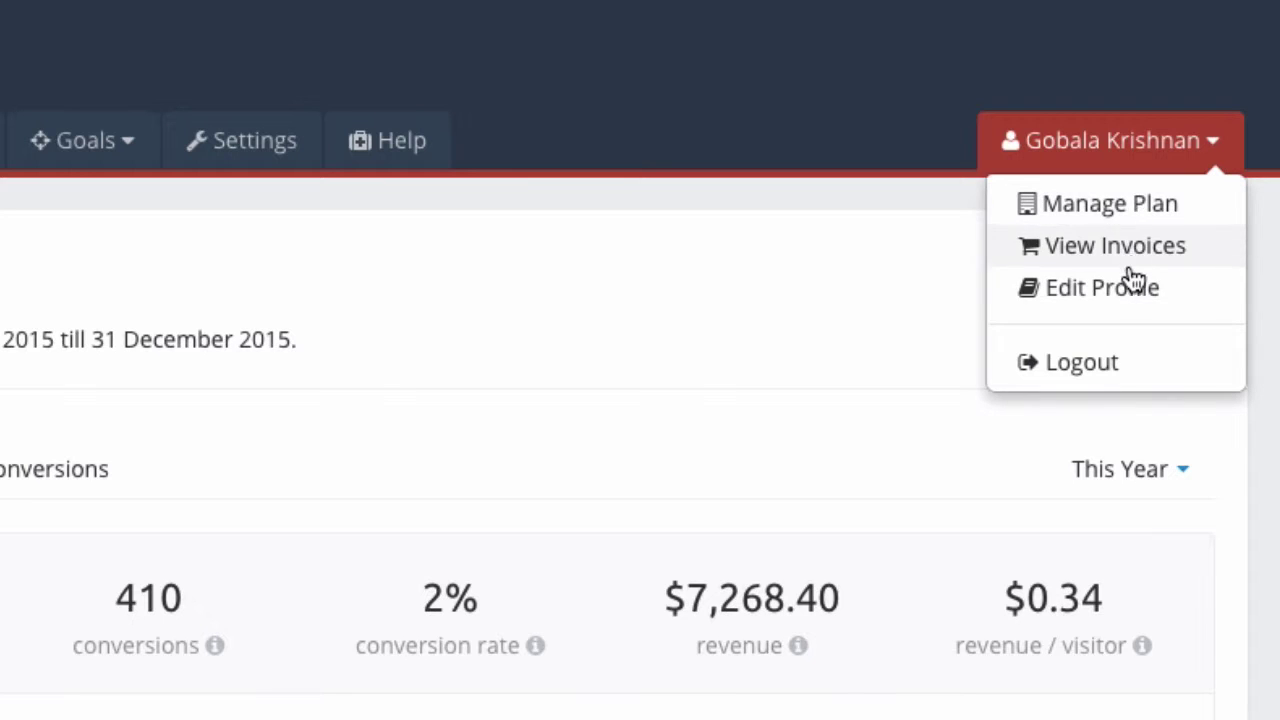
left_click(377, 286)
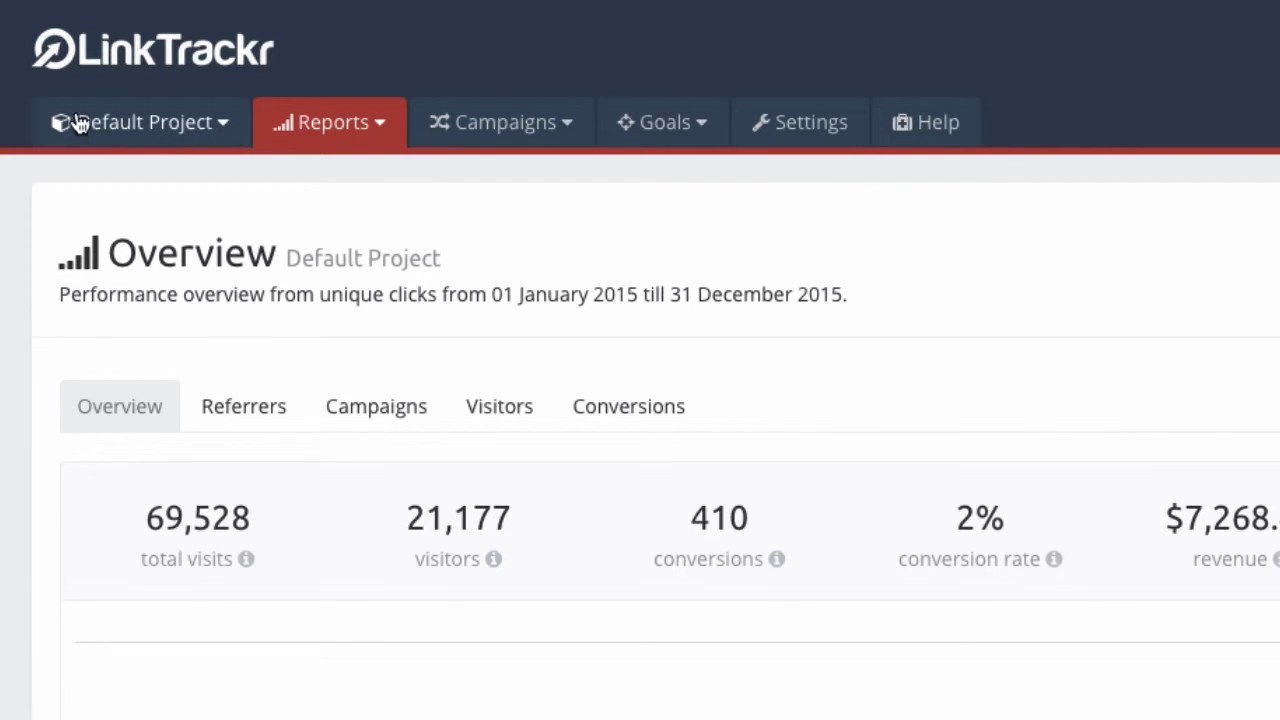
left_click(220, 131)
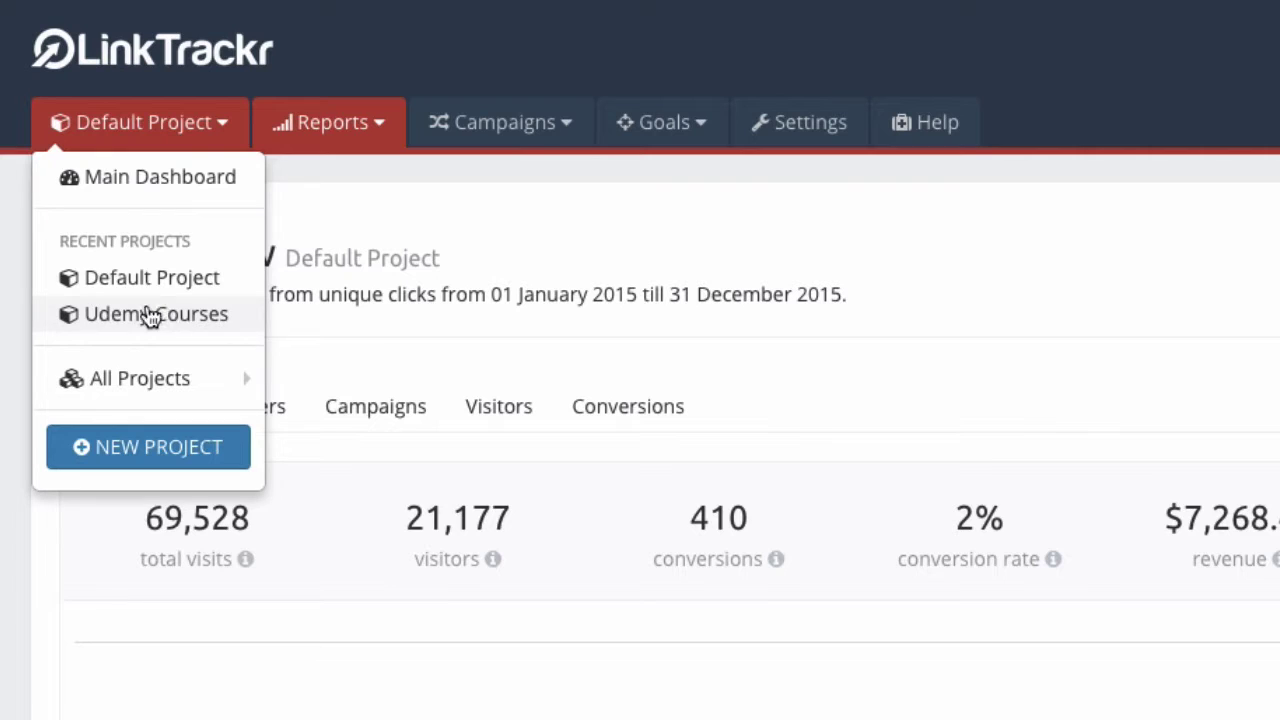
mouse_move(160, 385)
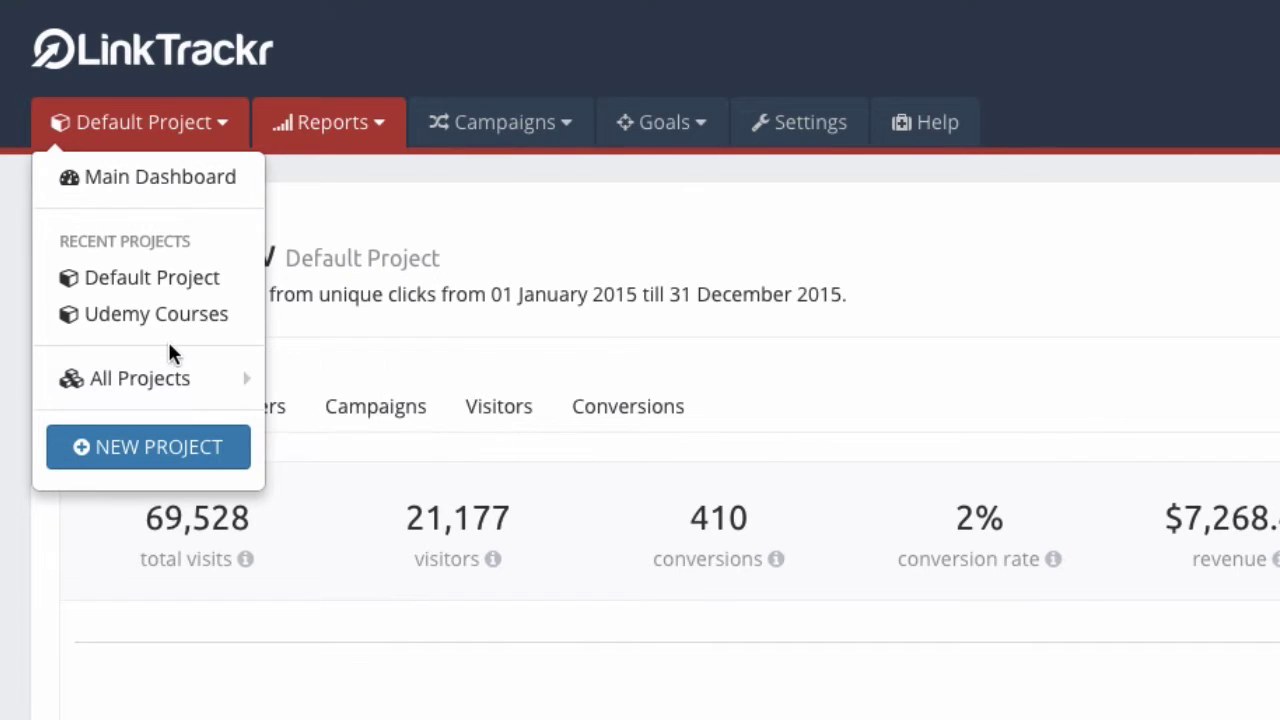
left_click(500, 294)
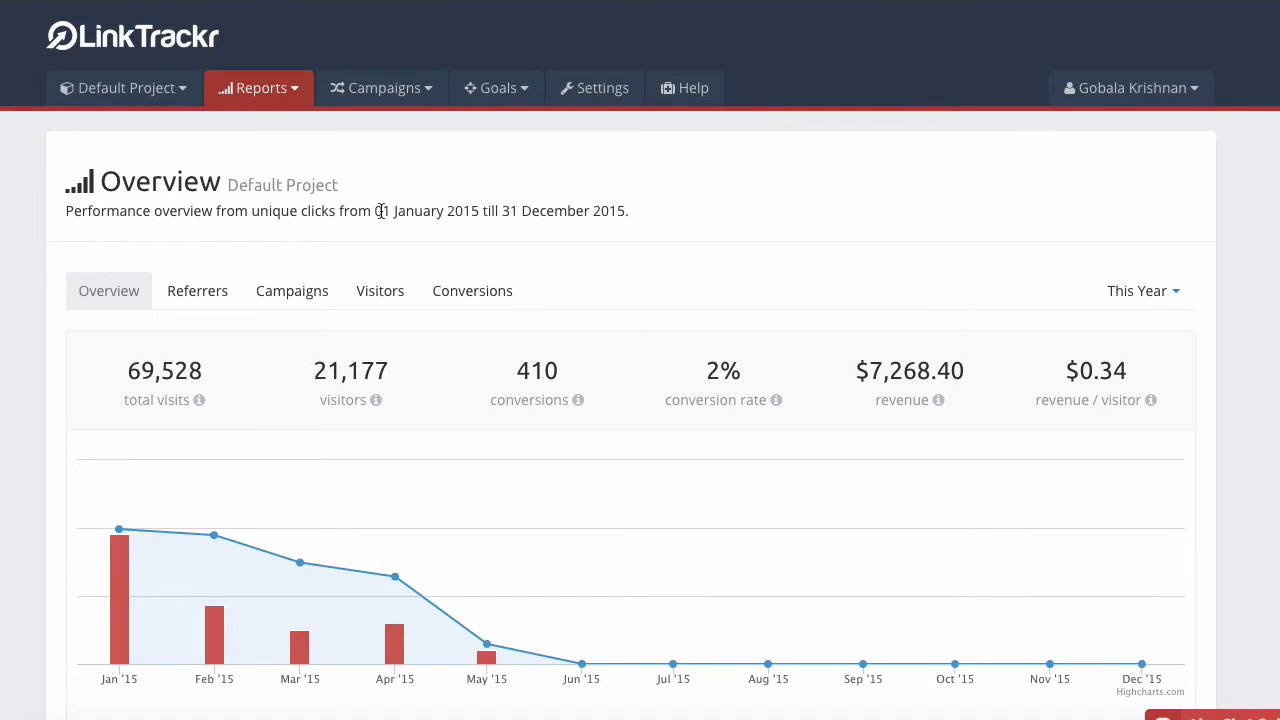